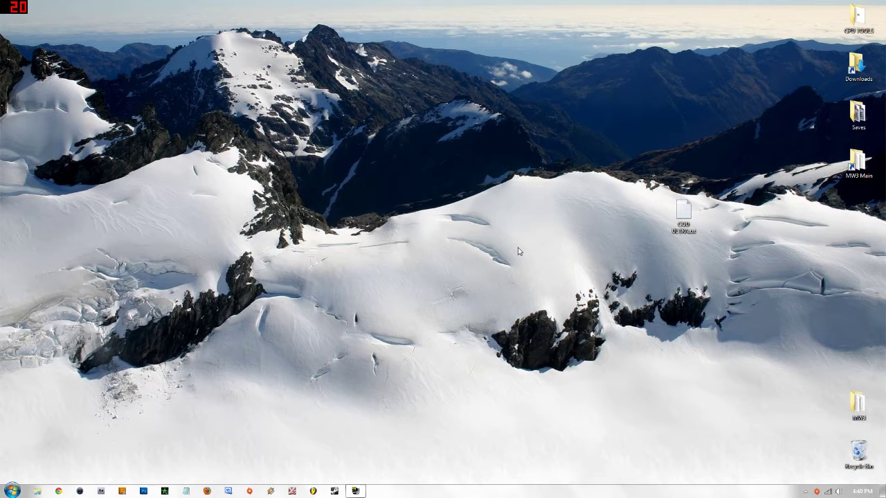
- Open COD ULTRA.txt from the desktop and look over its list of seta graphics settings
double_click(683, 212)
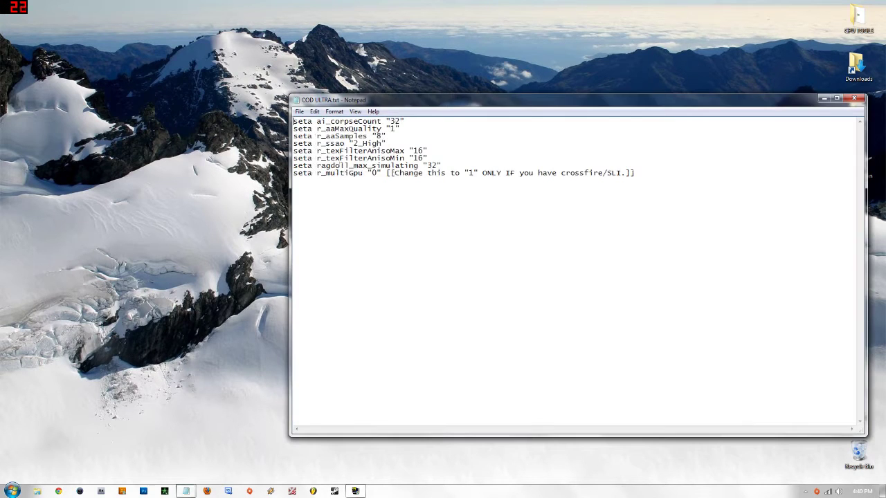
key("ctrl+a")
left_click(635, 173)
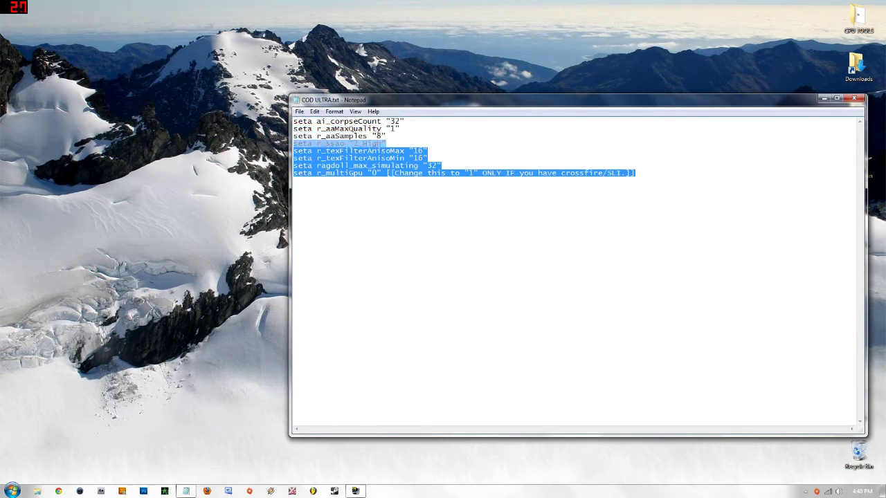
left_click_drag(635, 173, 447, 173)
key("ctrl+a")
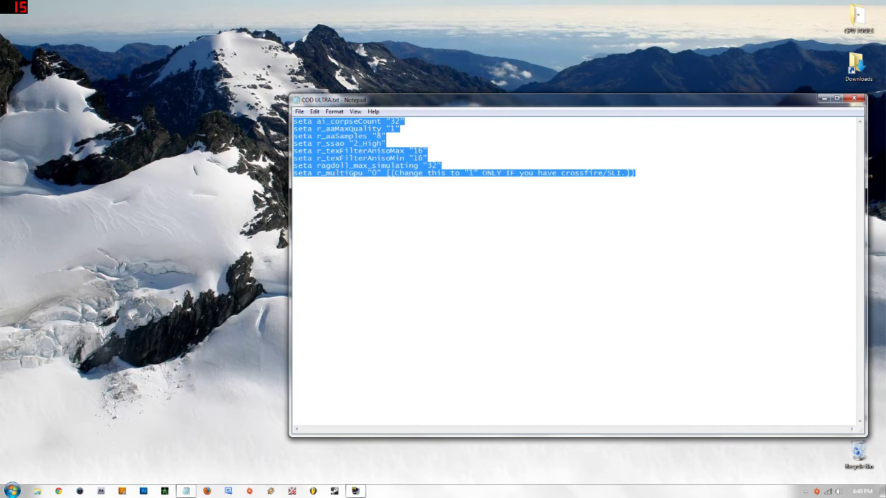
left_click(427, 157)
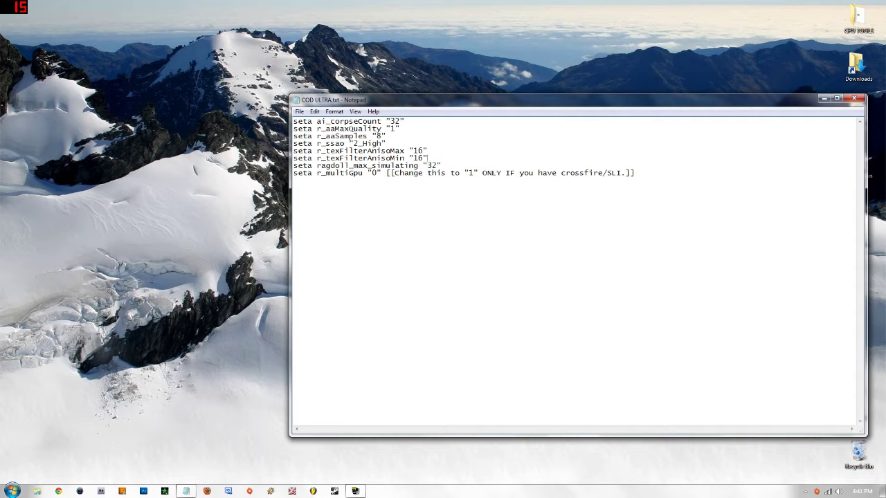
- Move the COD ULTRA.txt window aside so that it no longer covers the desktop icons
left_click_drag(482, 103, 276, 78)
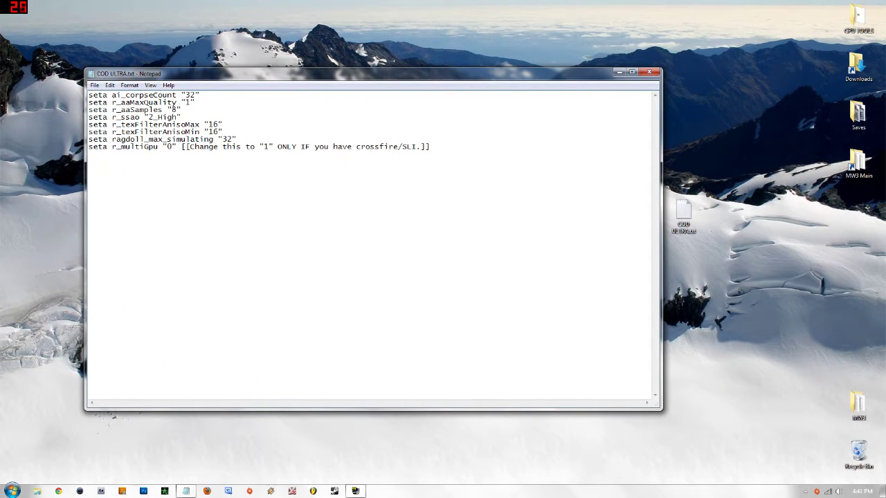
key("shift+Up")
key("shift+Up")
key("shift+Up")
key("shift+Up")
key("shift+Up")
key("shift+Up")
key("shift+Up")
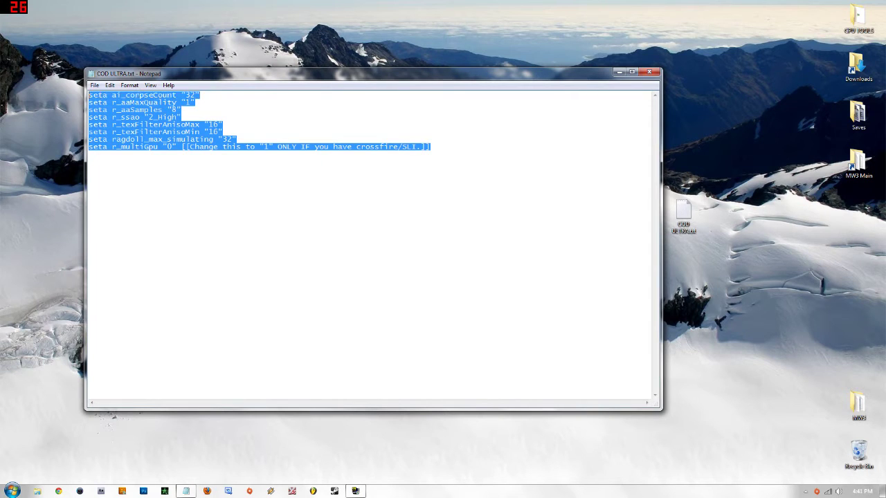
key("Right")
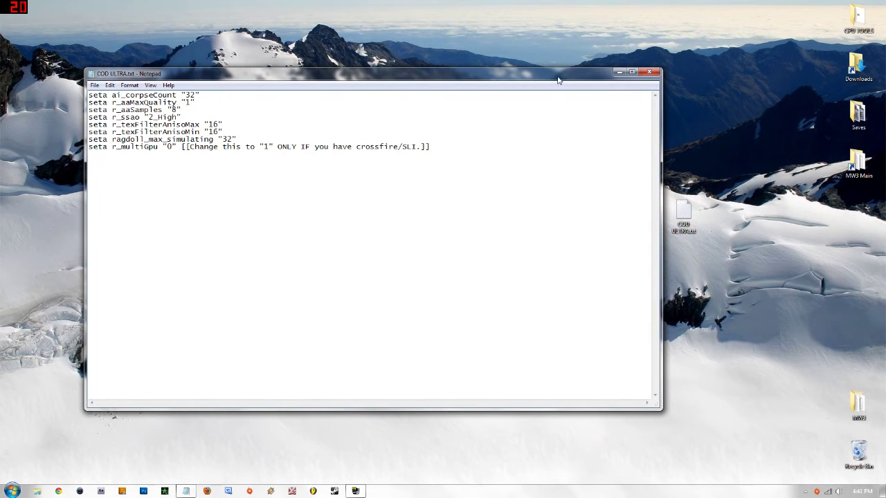
left_click_drag(562, 78, 553, 68)
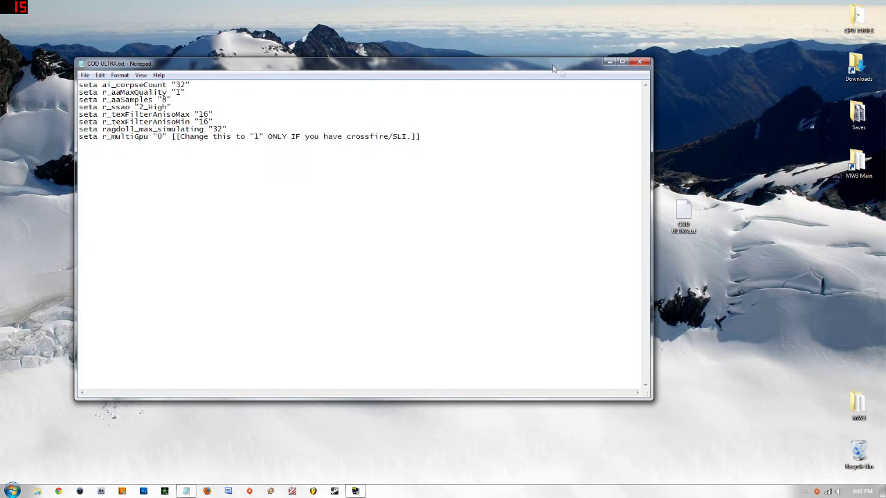
key("super")
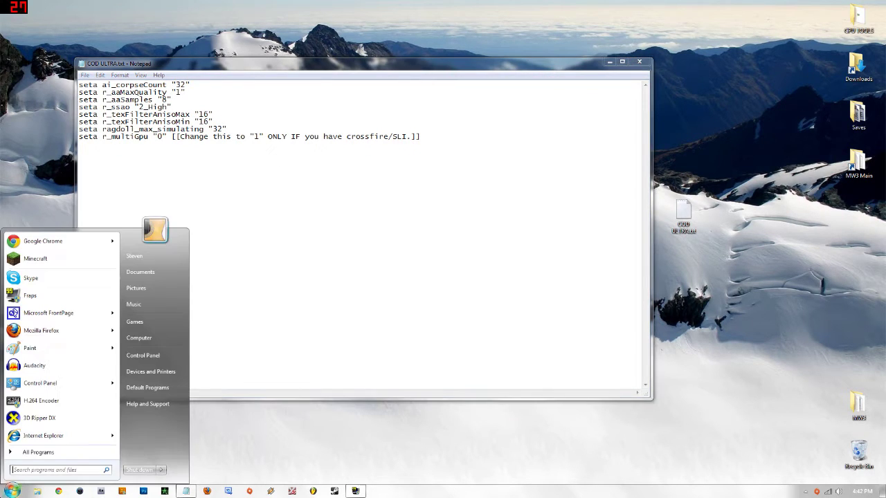
left_click(167, 341)
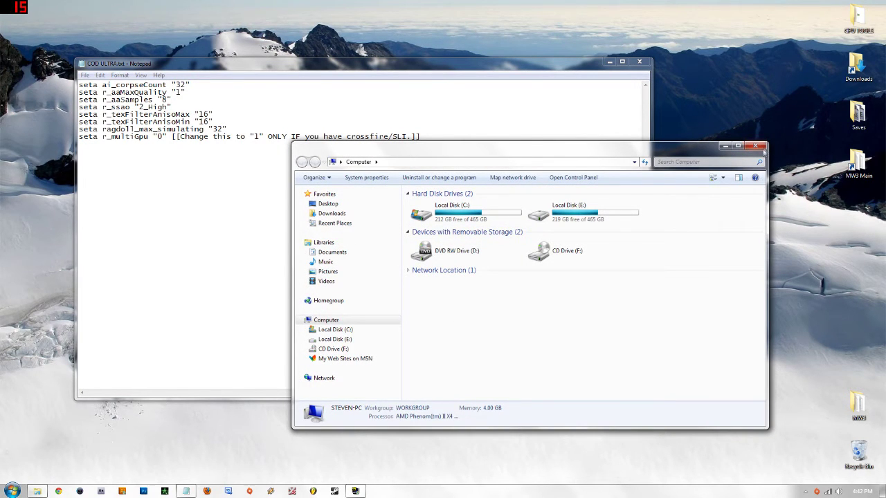
left_click(755, 146)
- Open the game's install folder through the MW3 Main desktop shortcut and go into its players2 folder
double_click(855, 175)
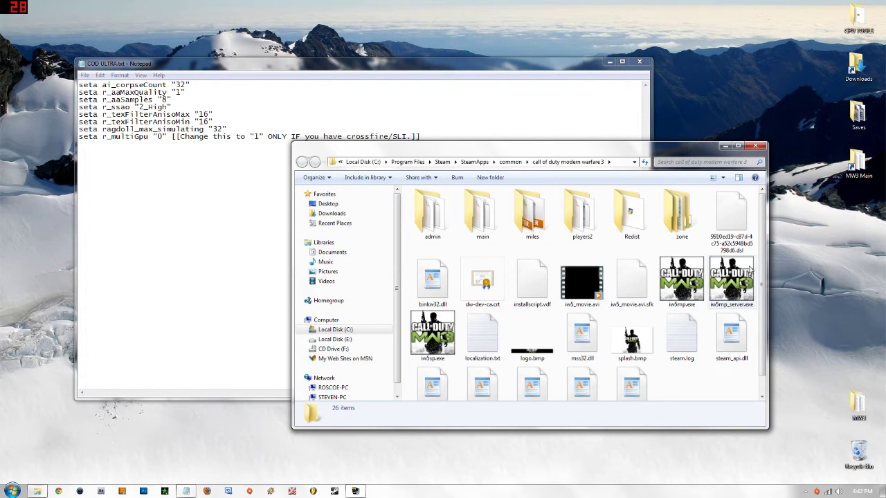
scroll(763, 277, "down", 1)
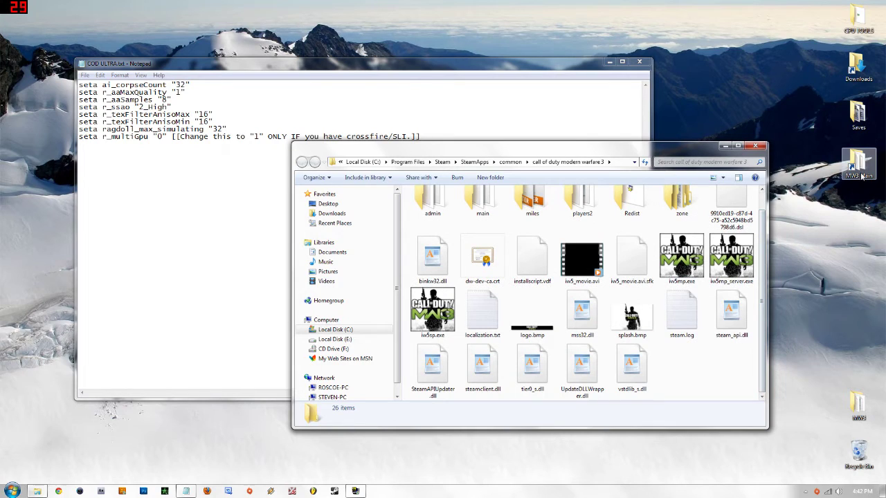
scroll(763, 325, "up", 1)
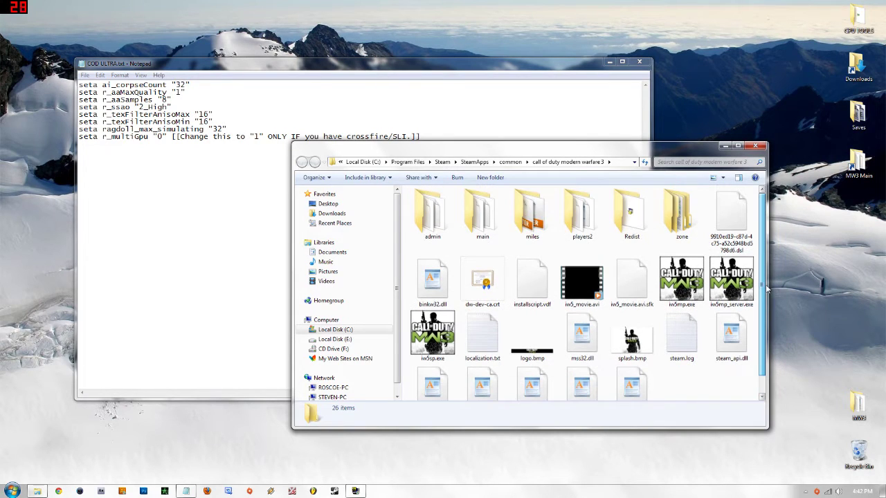
double_click(582, 215)
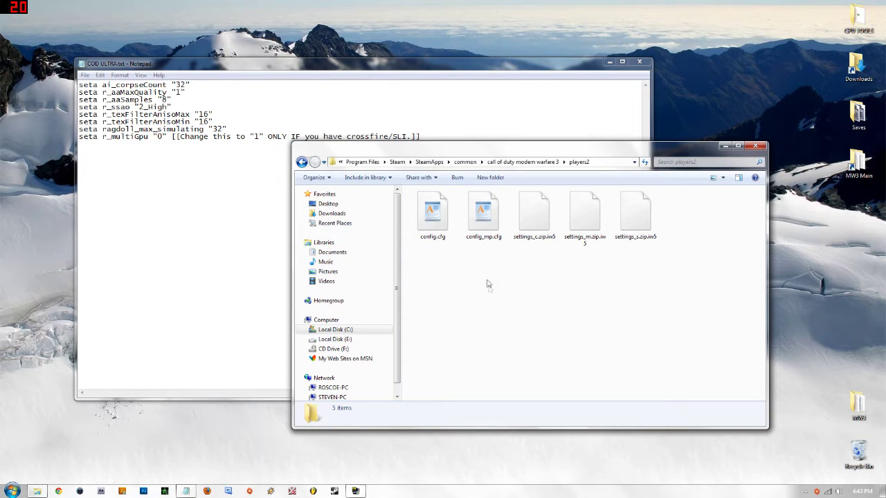
right_click(809, 292)
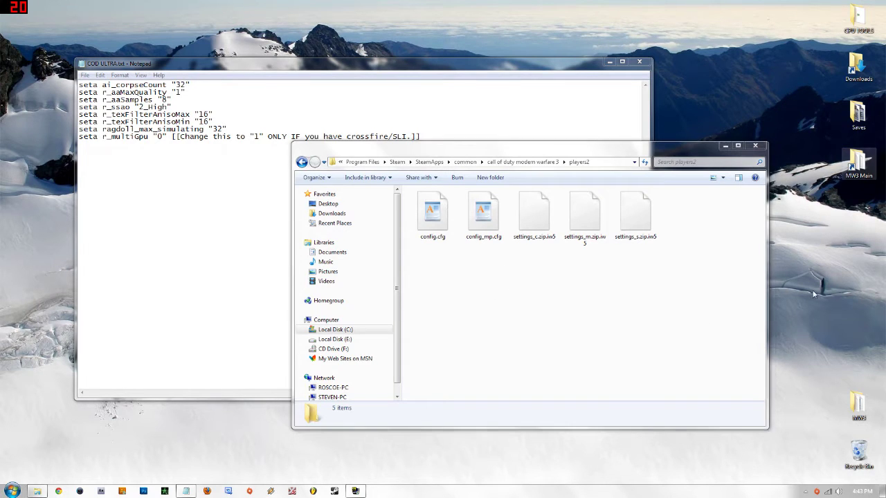
left_click(489, 294)
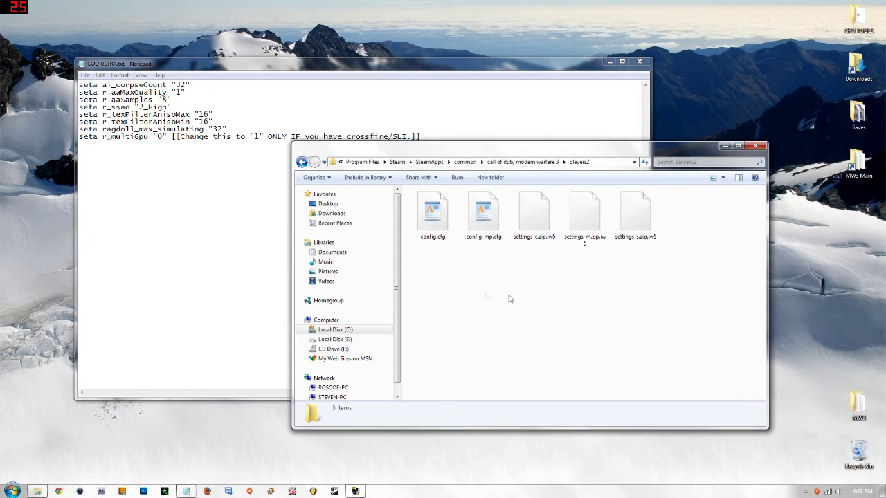
right_click(806, 269)
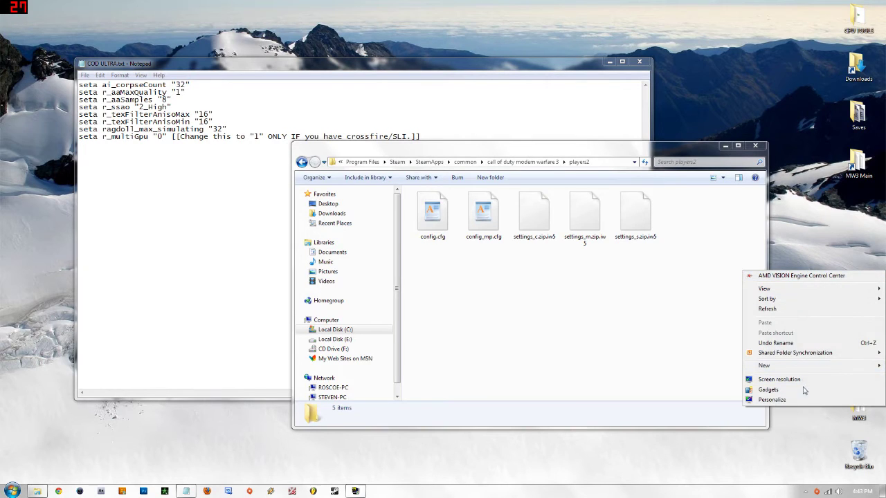
left_click(857, 410)
double_click(857, 409)
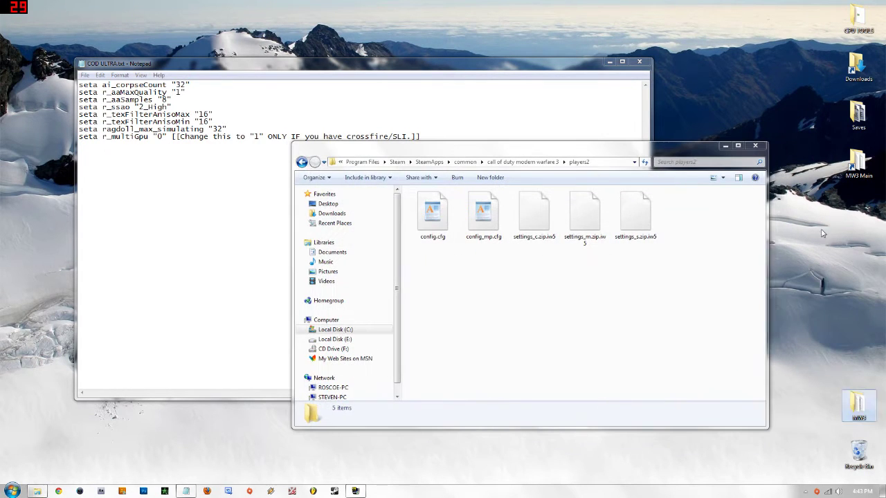
- Create a new folder on the desktop and name it BACKUP
right_click(743, 231)
mouse_move(795, 325)
left_click(691, 327)
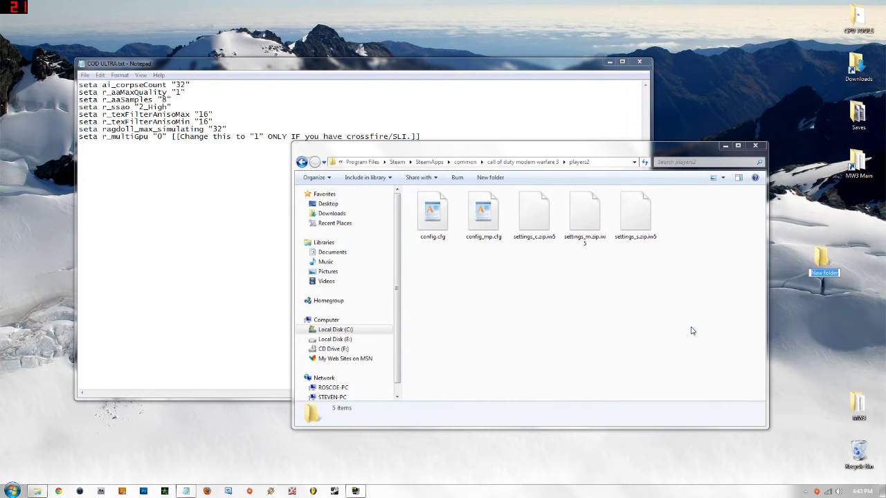
type("BACKUPO")
key("BackSpace")
key("Return")
- Copy all five files from players2 into the BACKUP folder and check the folder's contents
left_click_drag(682, 289, 794, 261)
left_click(830, 278)
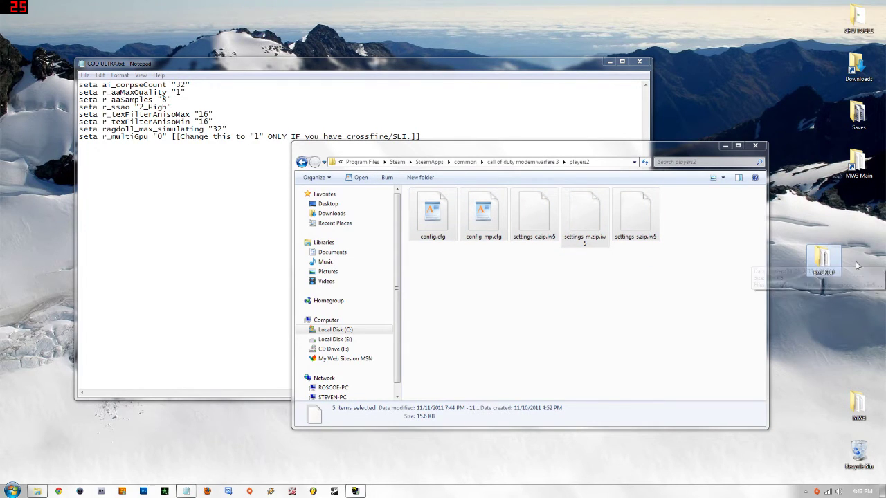
double_click(829, 268)
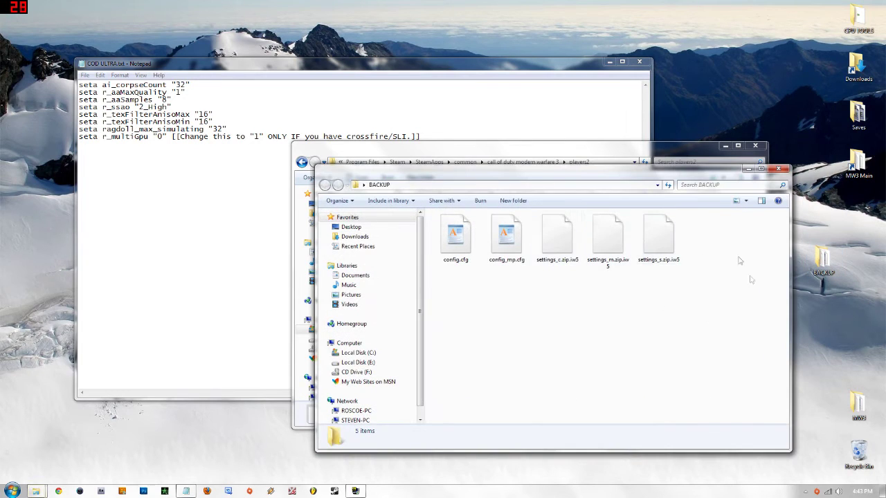
left_click_drag(753, 317, 685, 285)
left_click(779, 168)
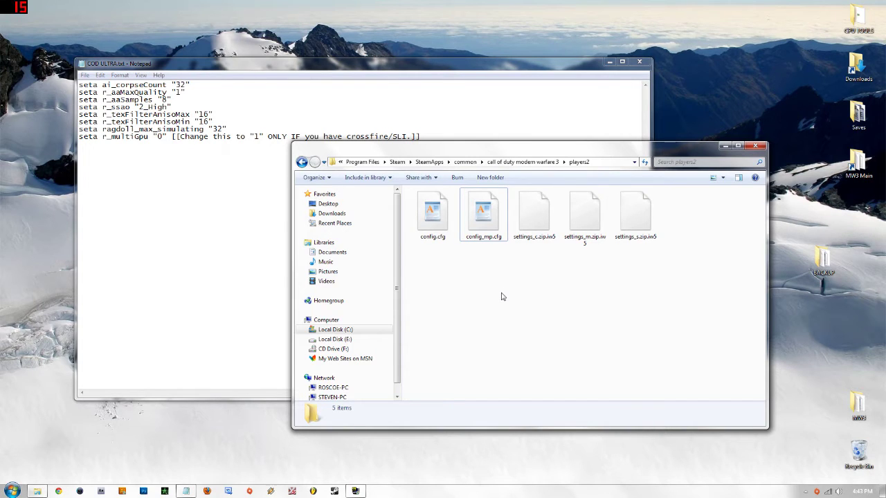
- Try opening config_mp.cfg from the players2 folder with Notepad
left_click(425, 222)
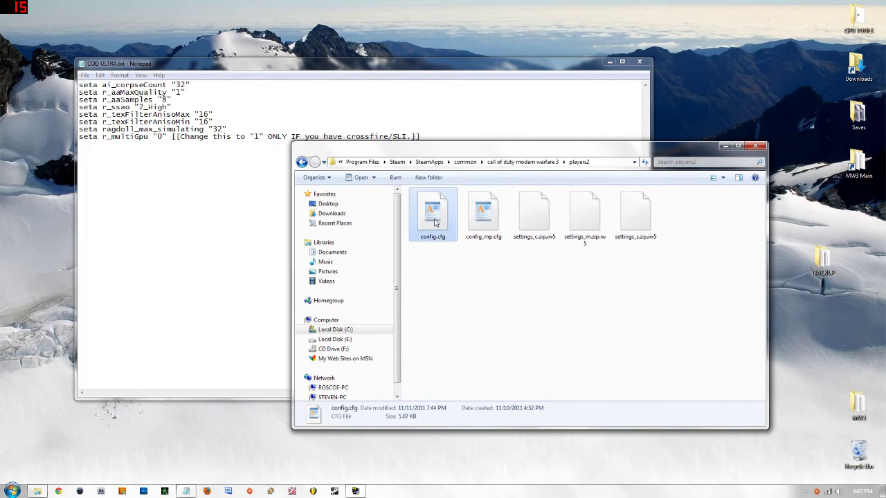
left_click(487, 220)
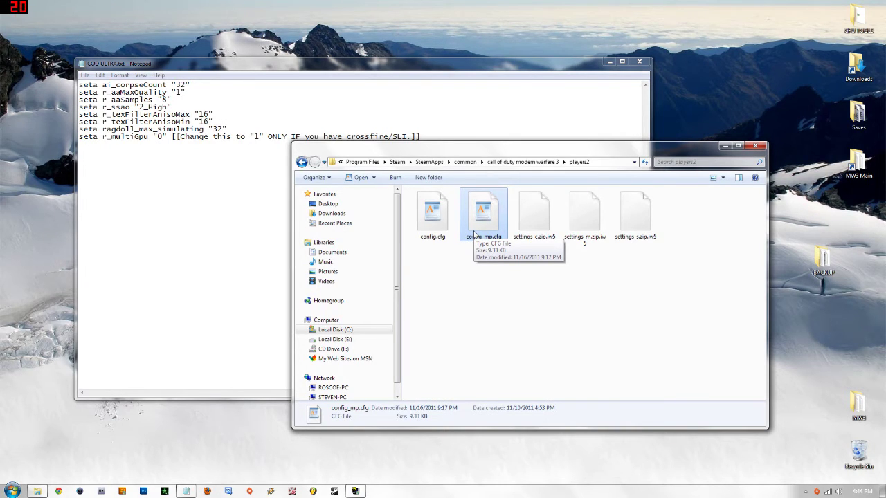
left_click(434, 223)
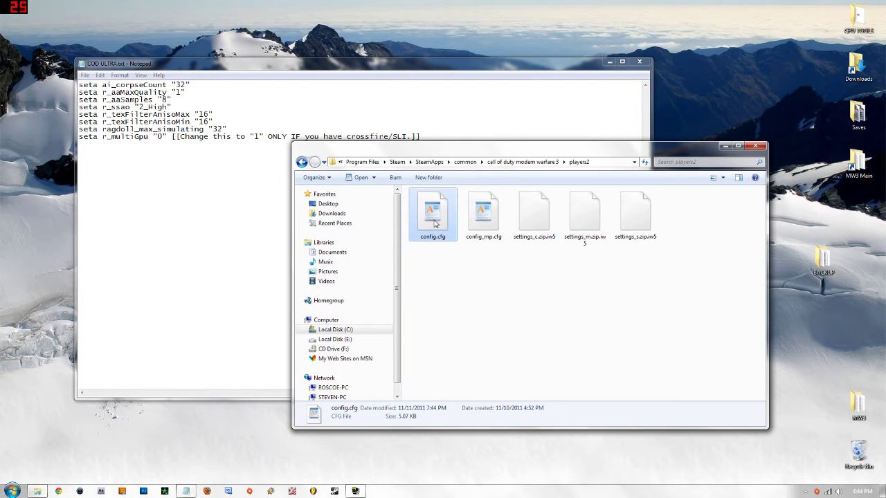
right_click(488, 217)
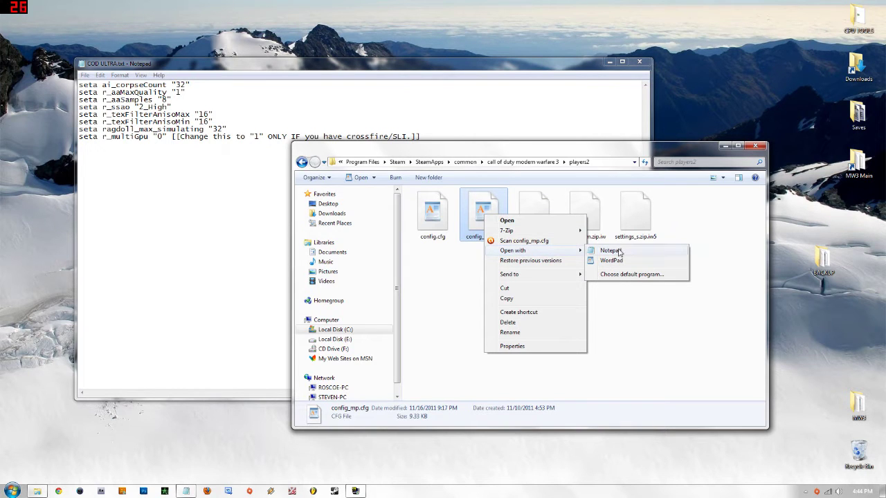
left_click(610, 250)
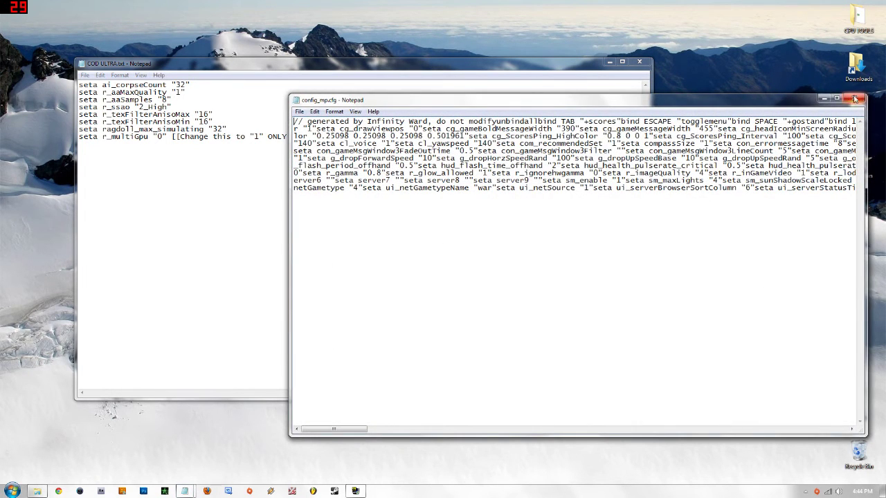
left_click(845, 97)
- Open config_mp.cfg from the players2 folder with WordPad
right_click(491, 230)
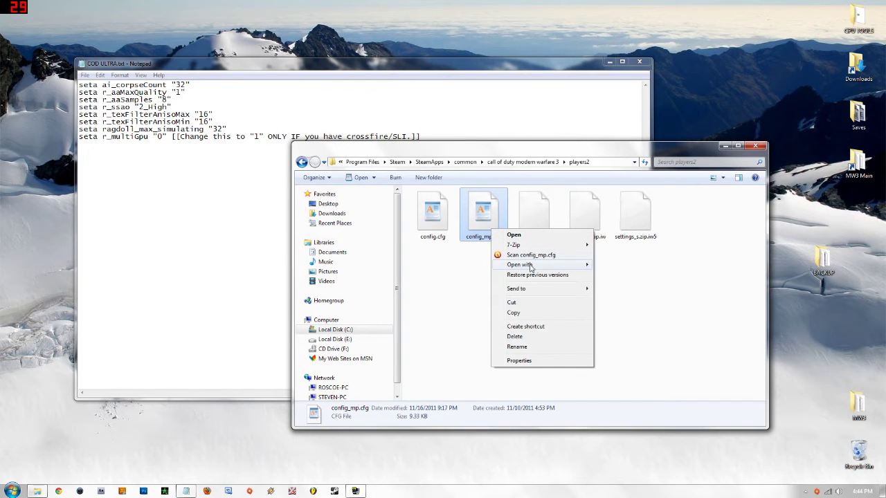
mouse_move(547, 265)
left_click(616, 276)
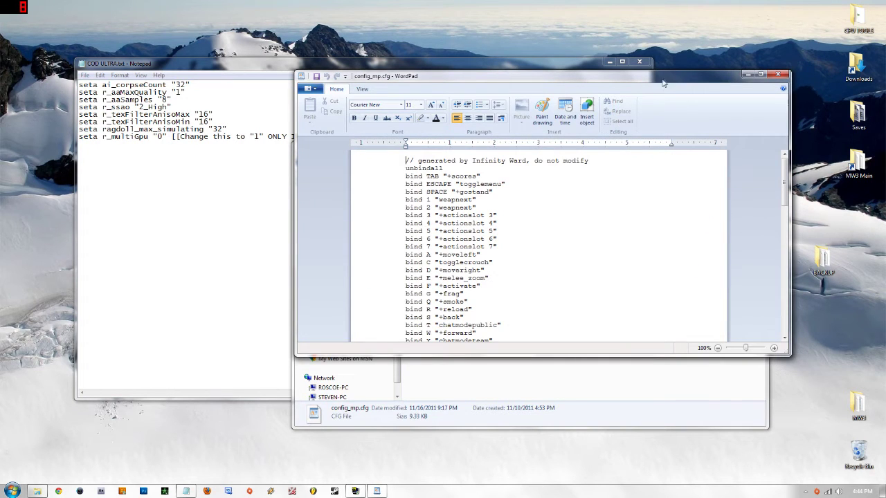
- Arrange the COD ULTRA.txt window and the config_mp.cfg window side by side, each filling half the screen
left_click_drag(289, 64, 2, 8)
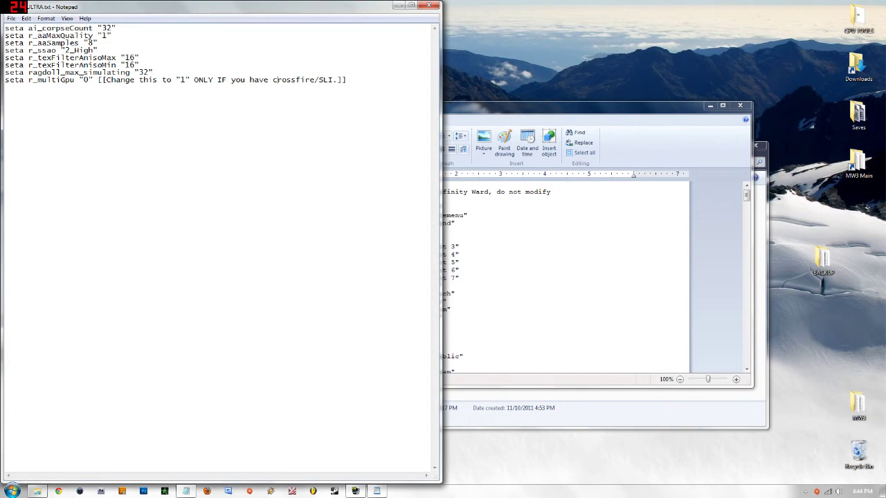
key("ctrl+a")
key("Right")
left_click_drag(488, 126, 884, 28)
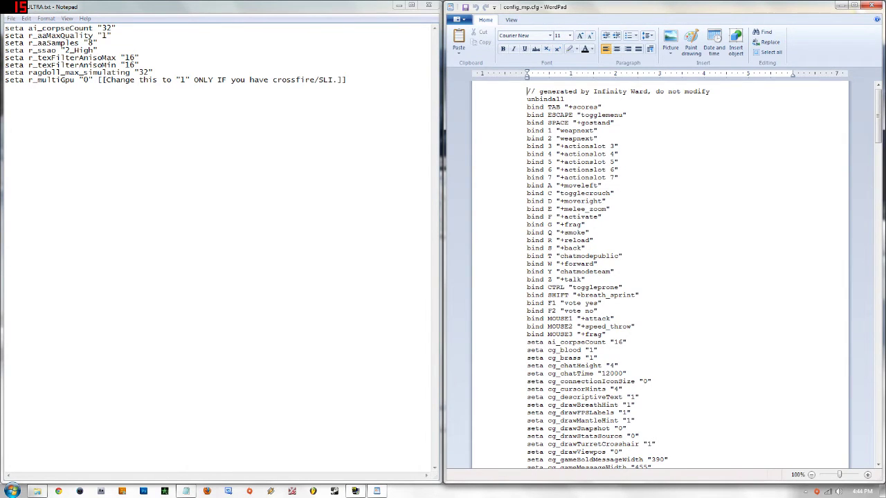
left_click_drag(347, 80, 5, 27)
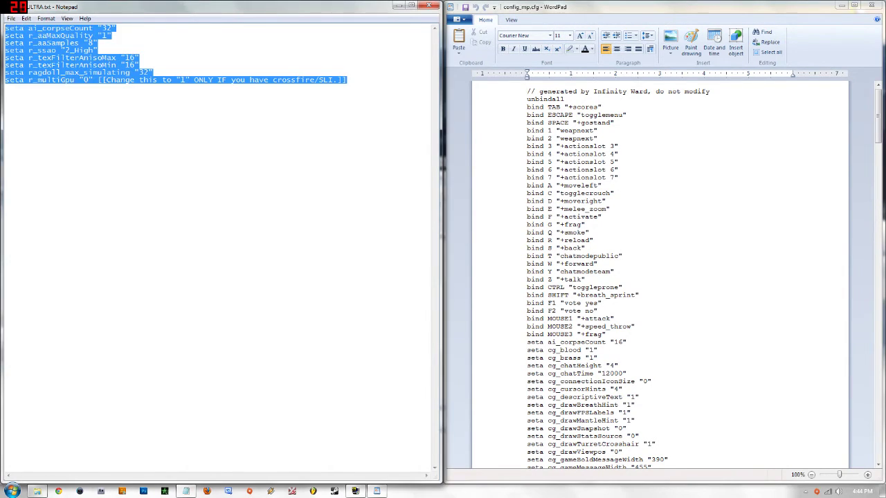
left_click(14, 28)
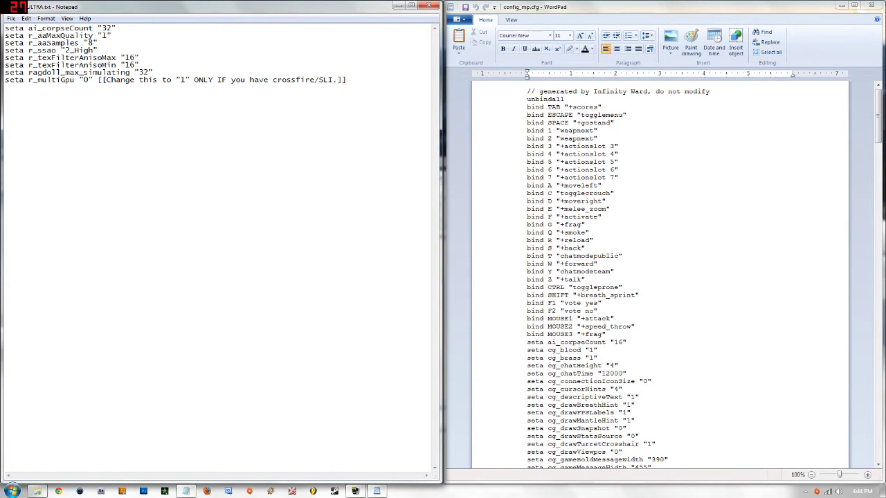
left_click_drag(116, 28, 93, 28)
- Find the "seta ai_corpseCount" line in config_mp.cfg using the name copied from COD ULTRA.txt, and set its value to "32"
left_click(457, 367)
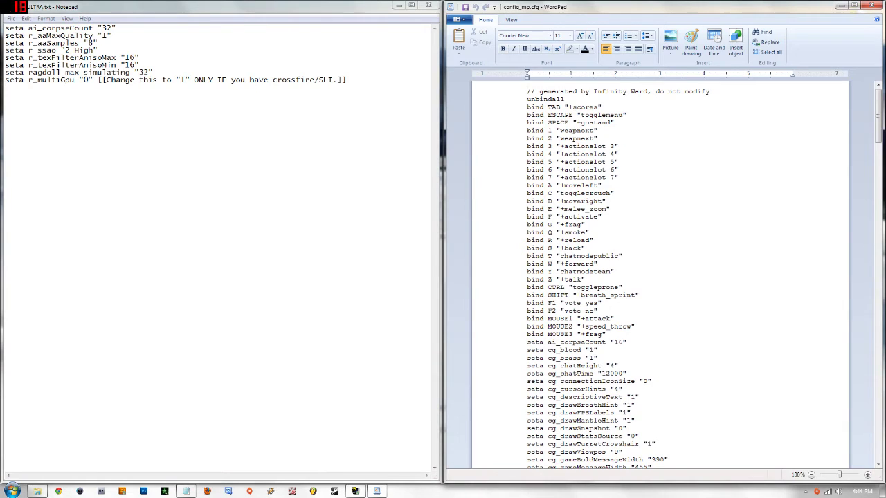
key("ctrl+f")
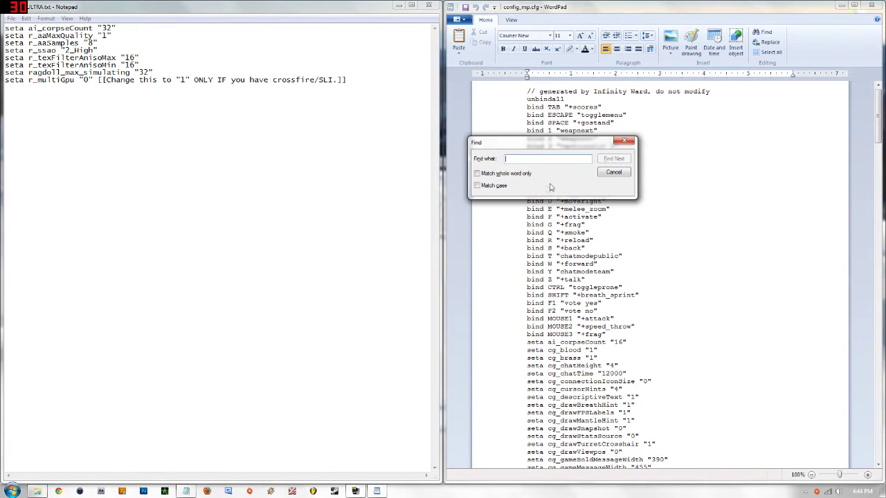
double_click(60, 28)
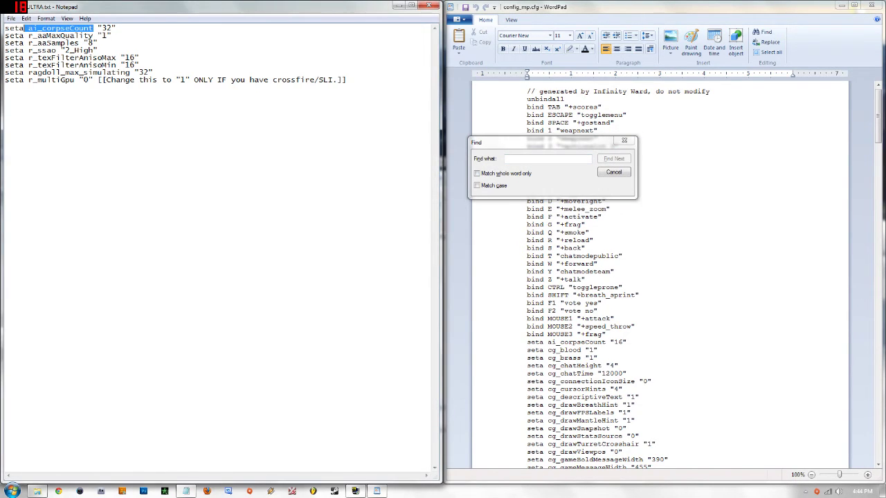
left_click_drag(93, 28, 4, 29)
key("ctrl+c")
left_click(547, 159)
key("ctrl+v")
left_click(613, 159)
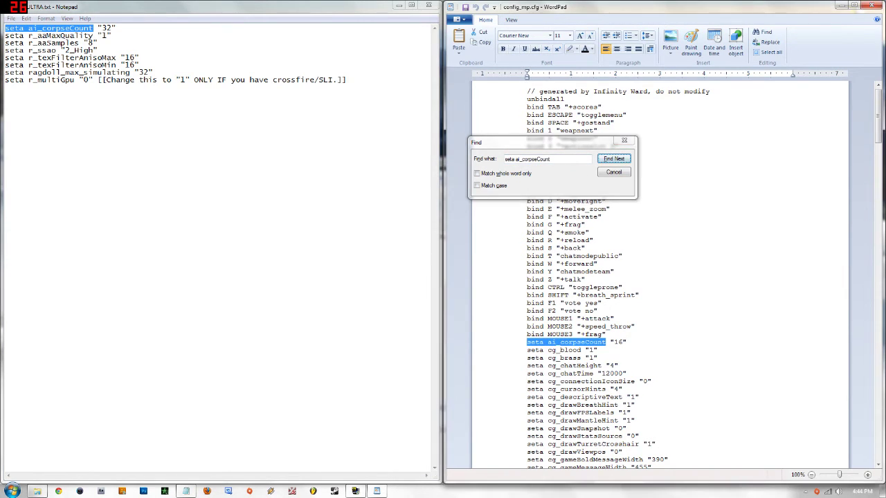
left_click(613, 172)
left_click(624, 342)
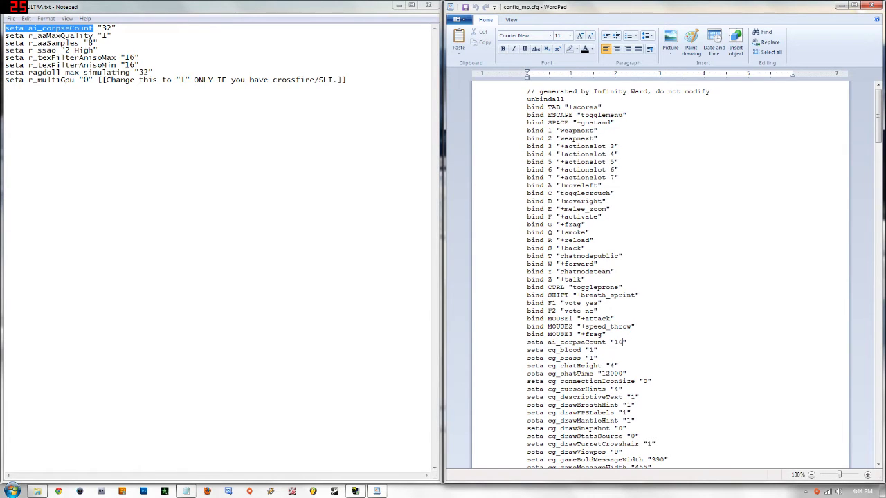
key("BackSpace")
key("BackSpace")
type("32")
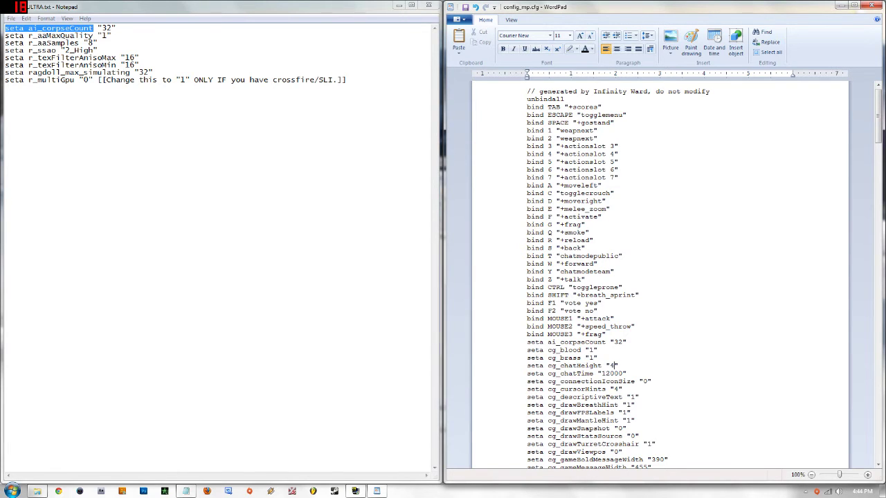
- Find the "seta r_aaMaxQuality" line in config_mp.cfg and set its value to "1"
left_click_drag(5, 36, 93, 35)
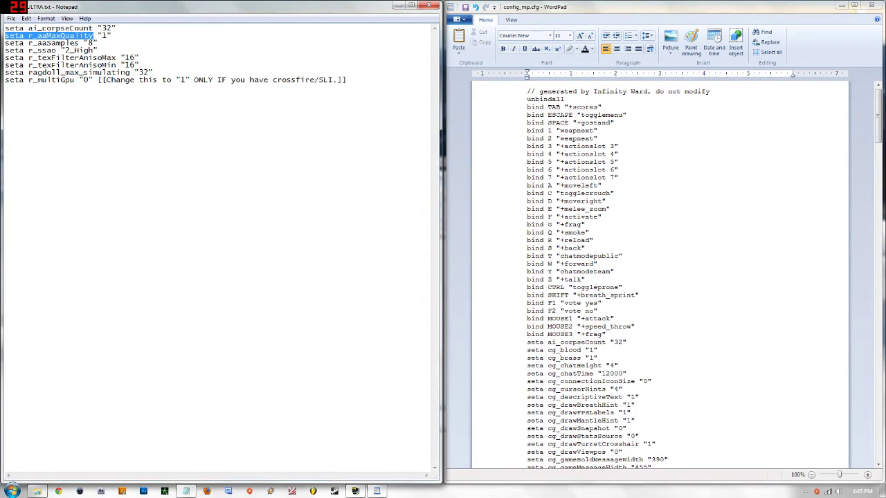
left_click(112, 35)
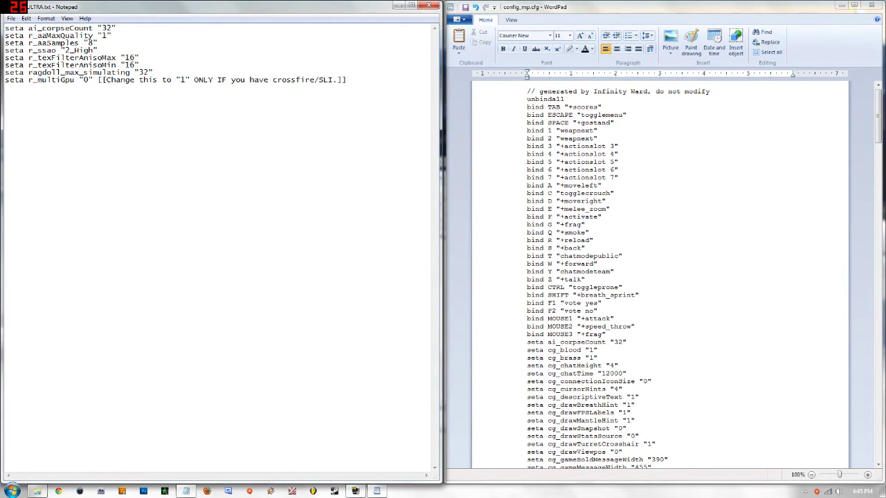
left_click_drag(29, 35, 90, 36)
left_click(94, 35)
left_click_drag(93, 36, 5, 32)
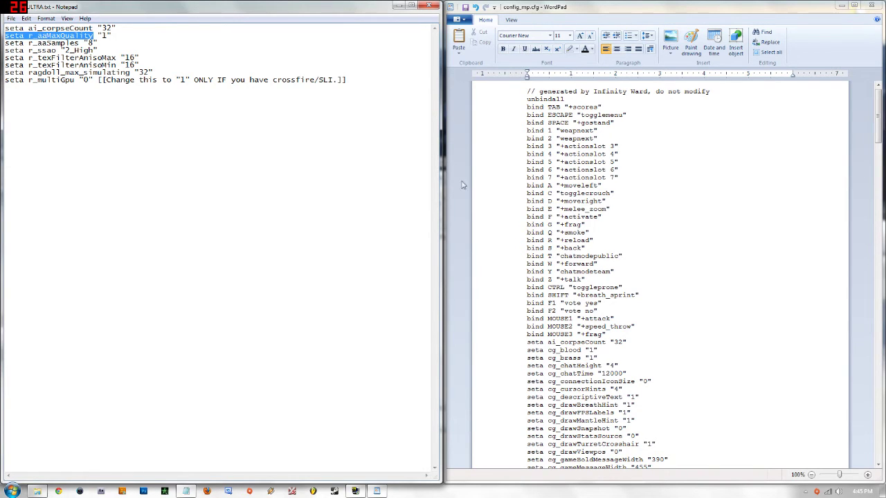
left_click(614, 365)
key("ctrl+f")
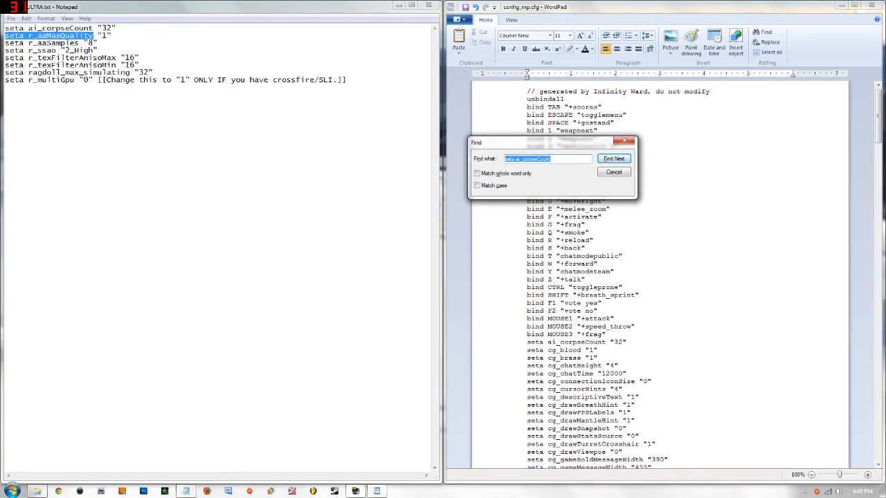
key("ctrl+v")
key("Return")
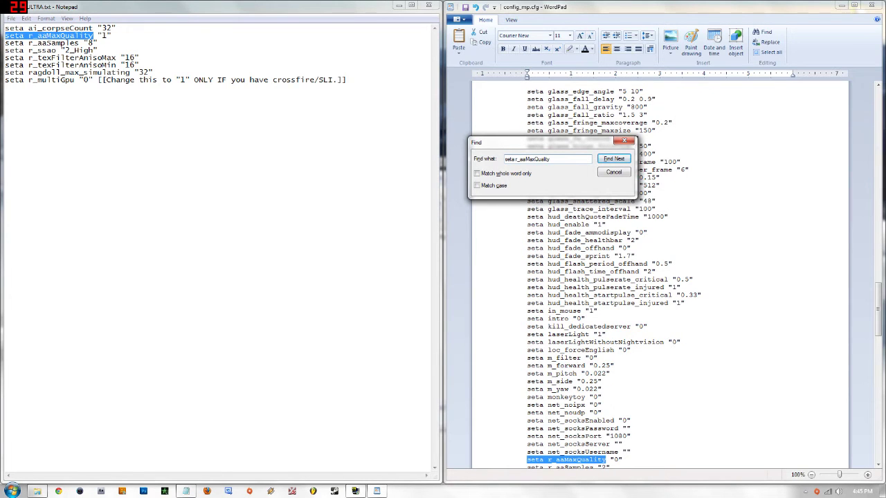
left_click(620, 460)
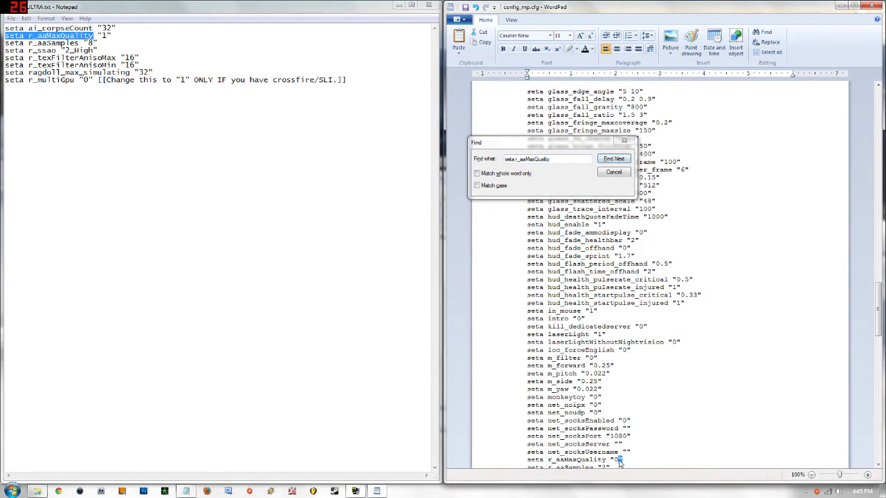
left_click(621, 460)
left_click(614, 171)
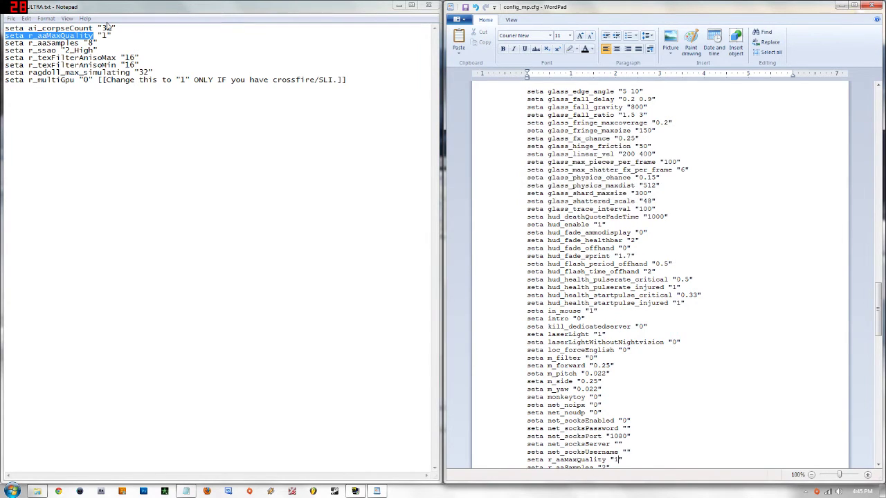
- Find the r_aaSamples line in config_mp.cfg and set its value to "8"
left_click(98, 43)
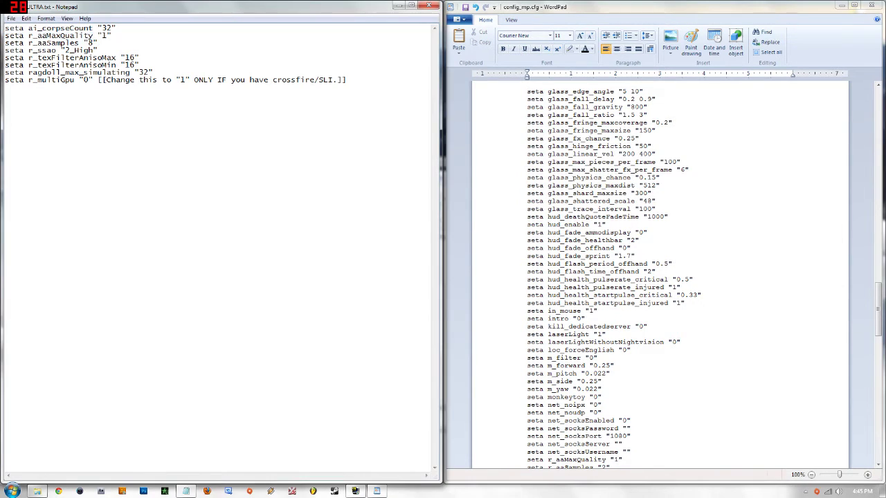
left_click_drag(80, 43, 28, 43)
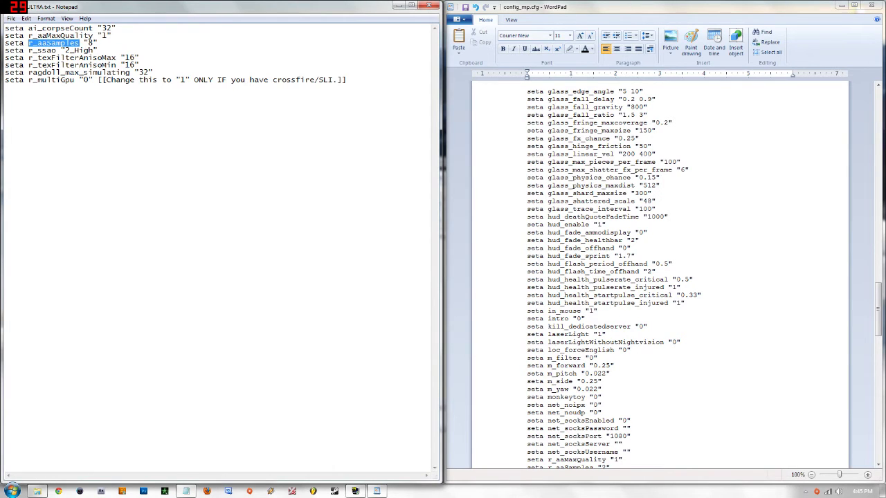
left_click(485, 211)
key("ctrl+f")
key("ctrl+v")
key("Return")
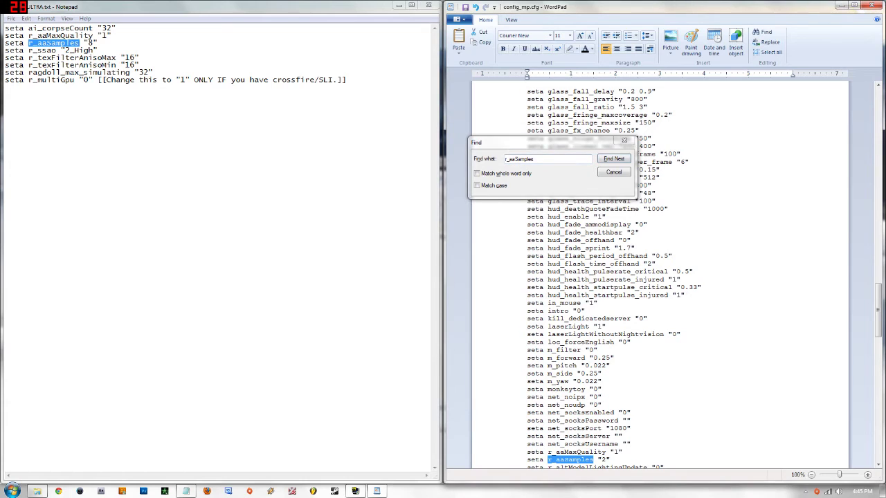
left_click(607, 459)
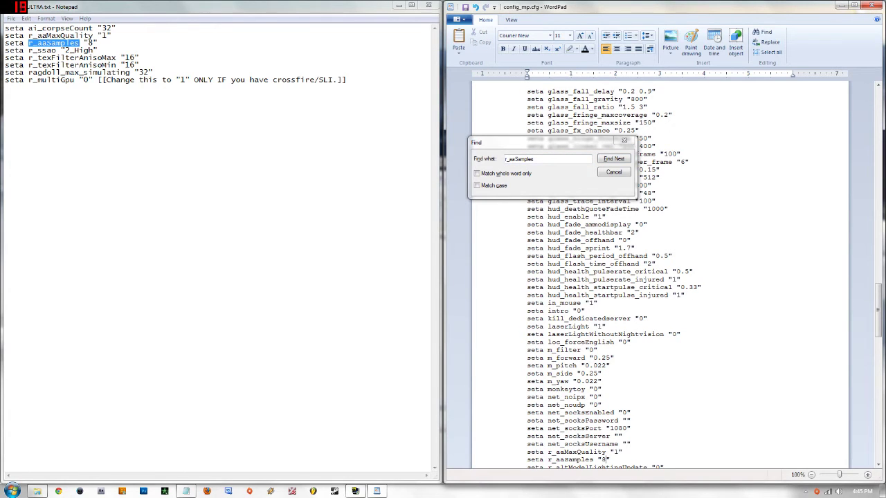
- Search config_mp.cfg for r_ssao "2_High" to check that setting against COD ULTRA.txt
left_click_drag(98, 50, 28, 51)
left_click(607, 459)
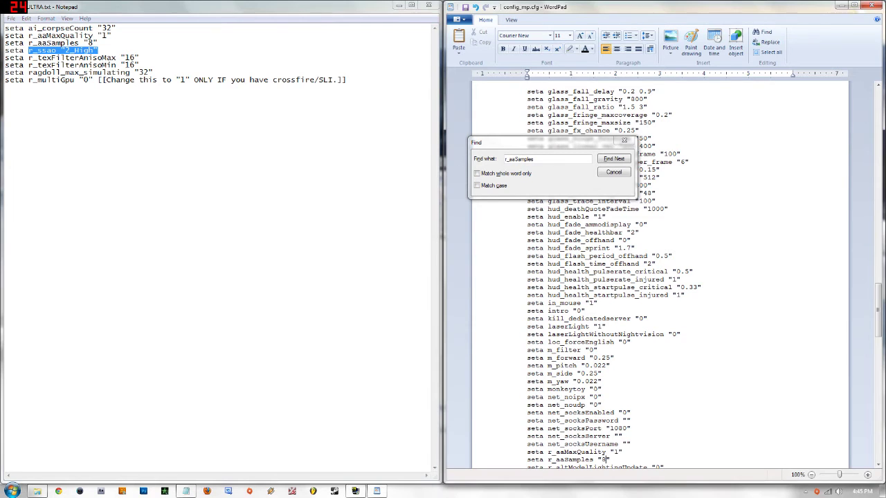
key("ctrl+f")
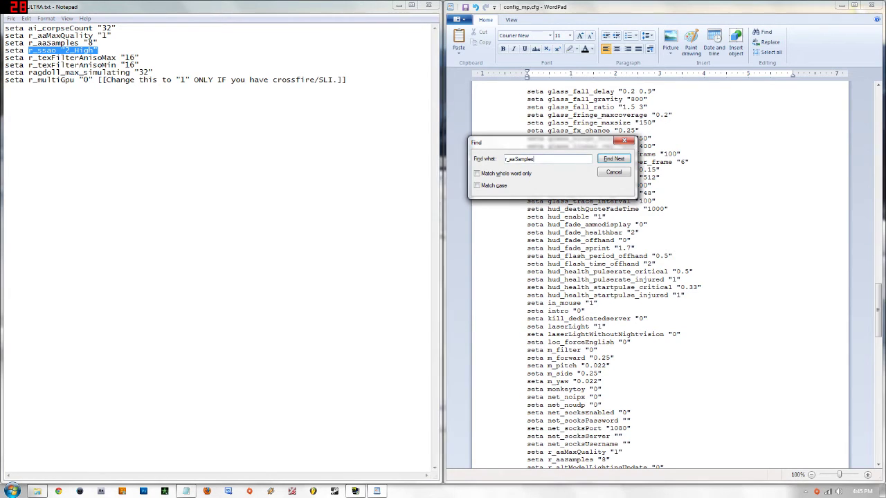
key("ctrl+v")
key("Return")
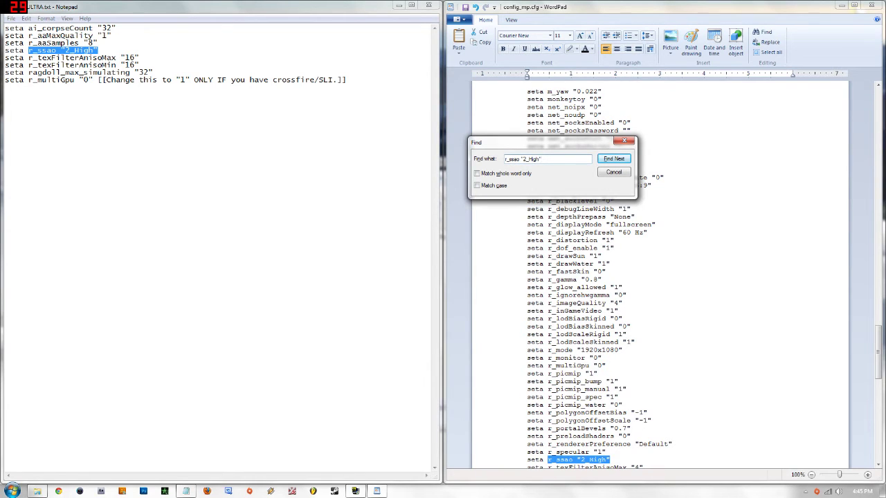
key("alt+Tab")
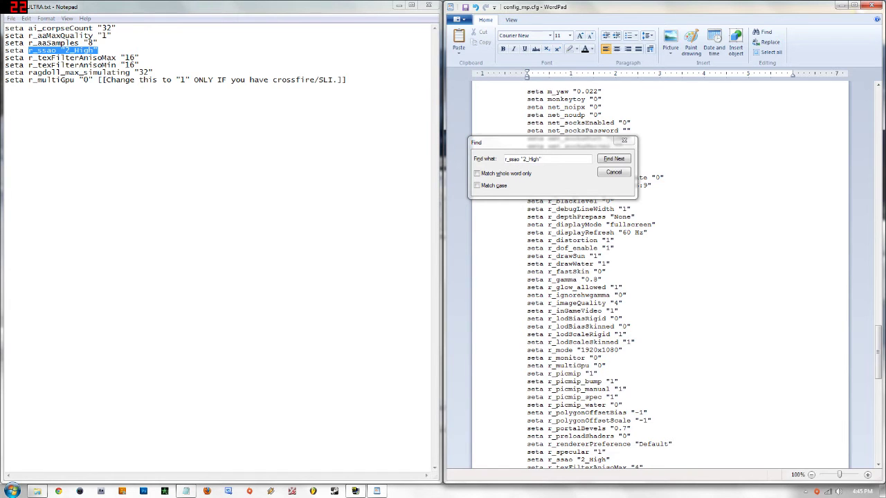
- Find r_texFilterAnisoMax in config_mp.cfg and set both it and r_texFilterAnisoMin to "16"
scroll(658, 277, "down", 4)
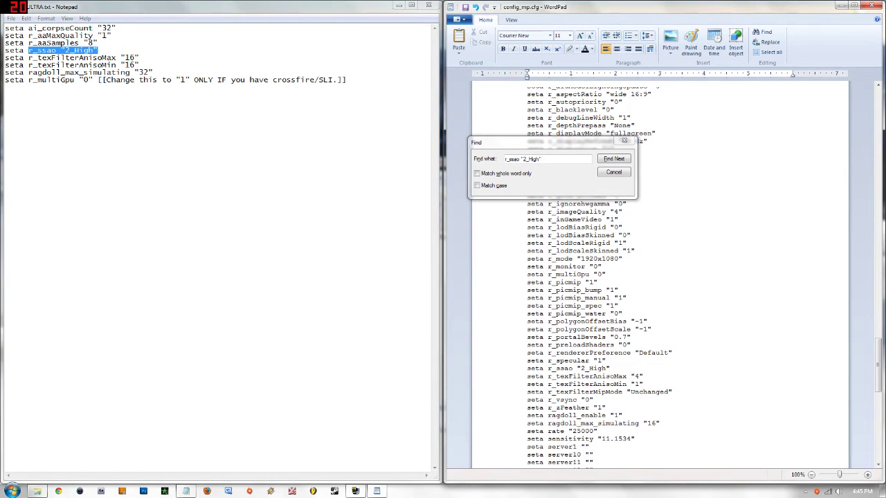
left_click_drag(116, 58, 4, 57)
key("ctrl+c")
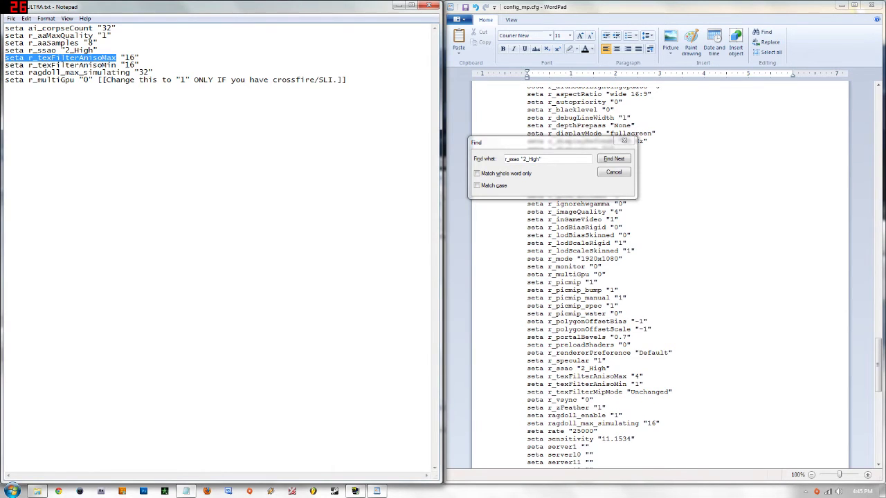
left_click(581, 187)
key("ctrl+v")
left_click(627, 161)
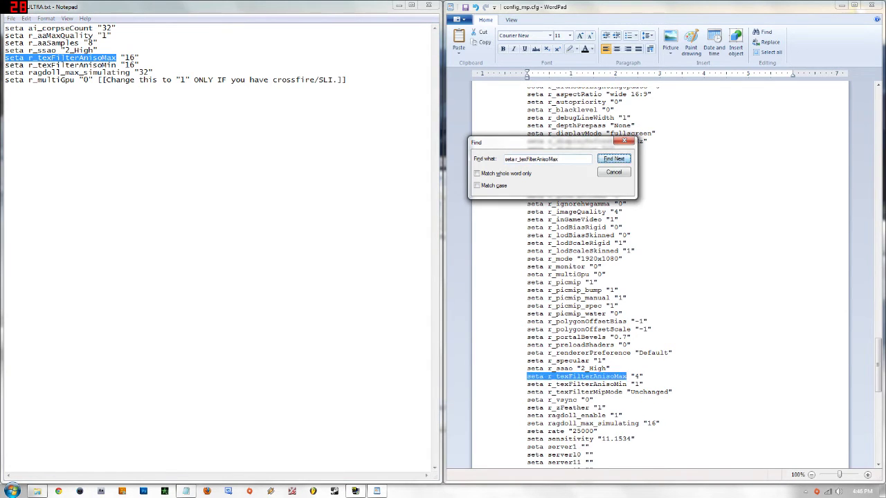
left_click(635, 376)
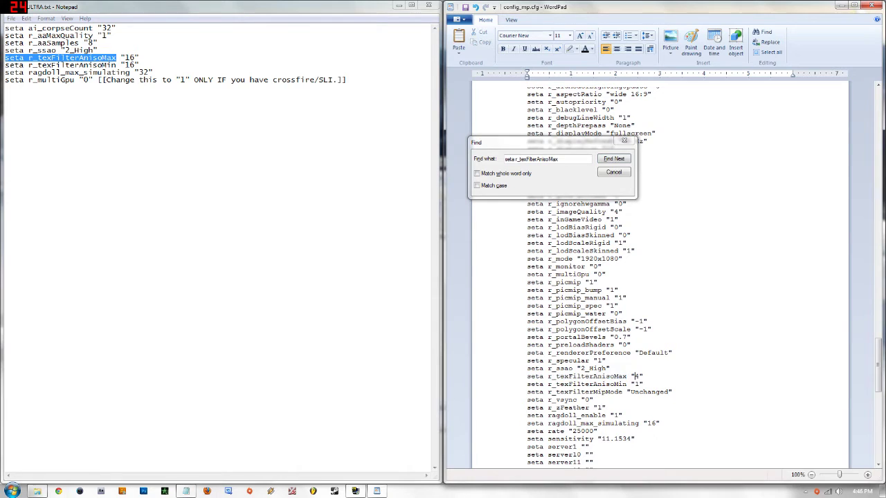
key("Delete")
type("16")
scroll(634, 376, "down", 2)
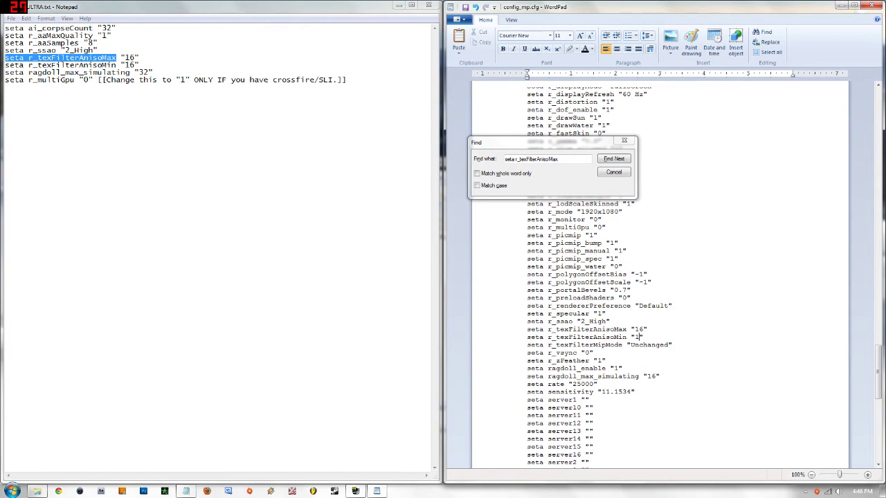
type("6")
- Find the "seta ragdoll_max_simulating" line in config_mp.cfg and set its value to "32"
left_click_drag(5, 72, 130, 72)
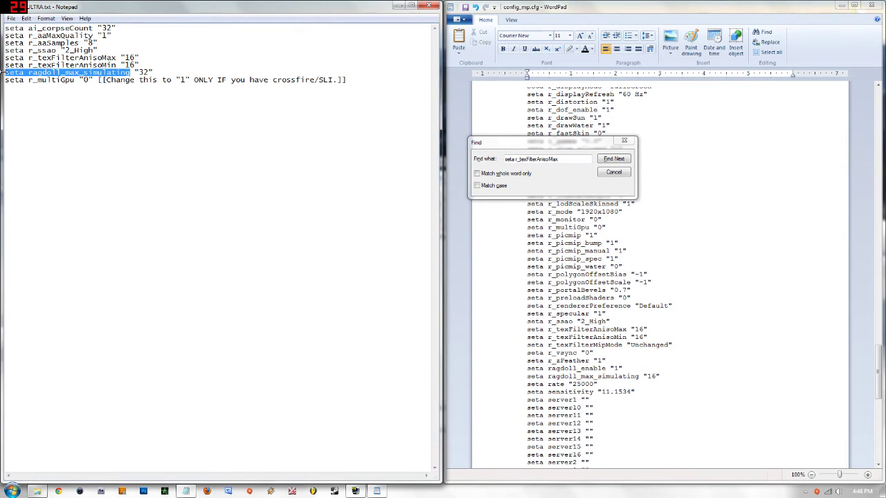
left_click_drag(564, 160, 483, 159)
key("ctrl+v")
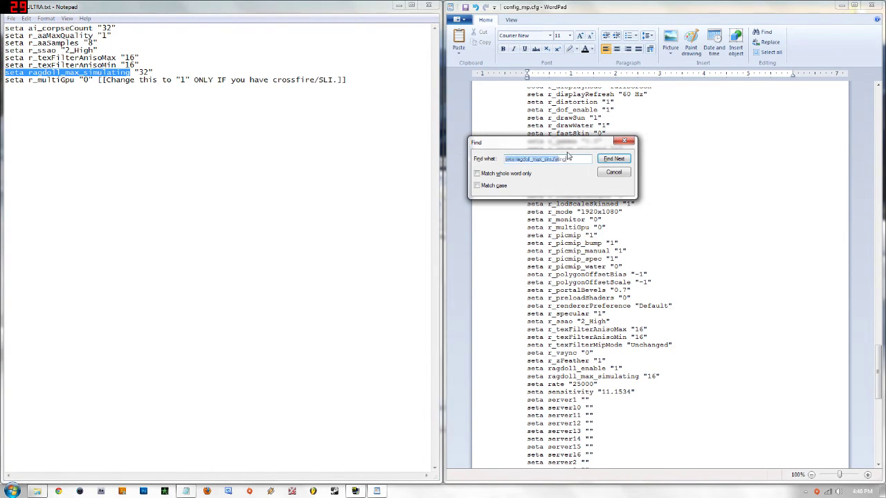
left_click(608, 161)
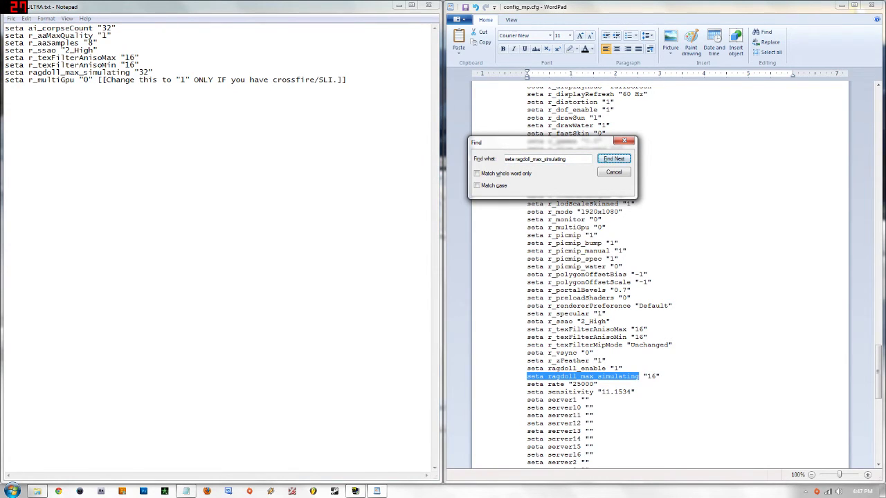
left_click(656, 376)
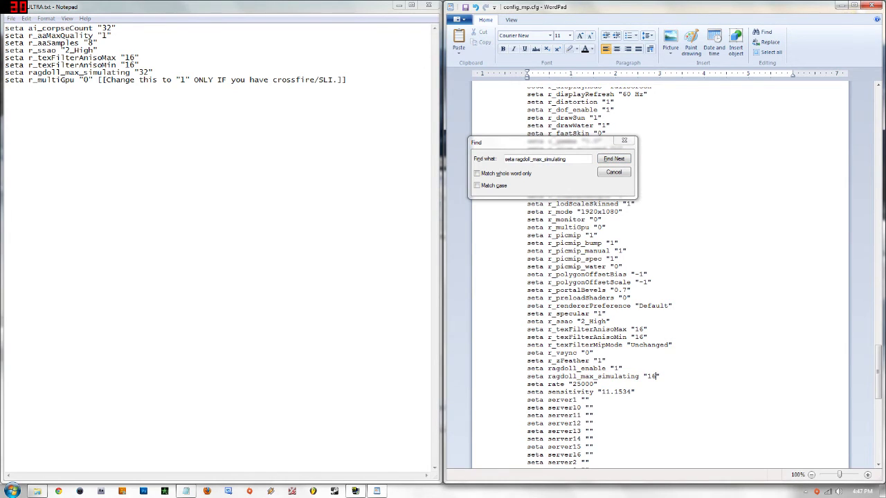
key("BackSpace")
key("BackSpace")
type("32")
key("Escape")
key("alt+Tab")
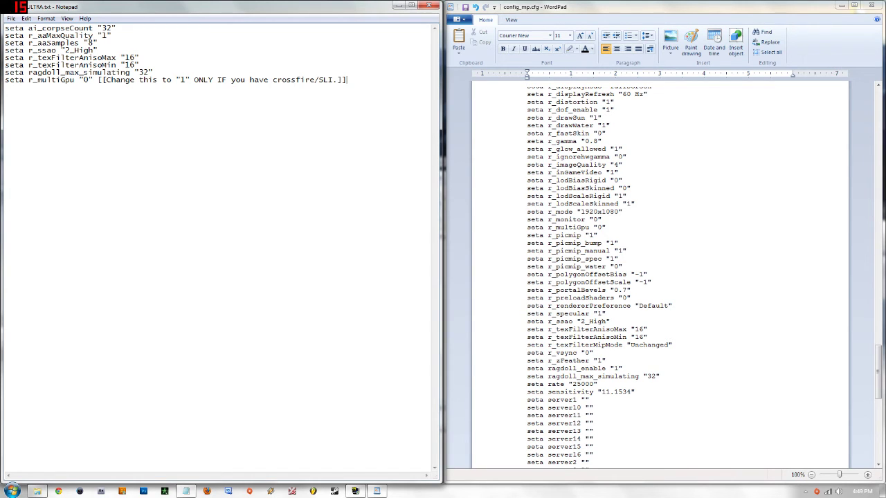
double_click(86, 80)
left_click(208, 72)
- Save and close config_mp.cfg, and close COD ULTRA.txt
left_click_drag(646, 10, 616, 10)
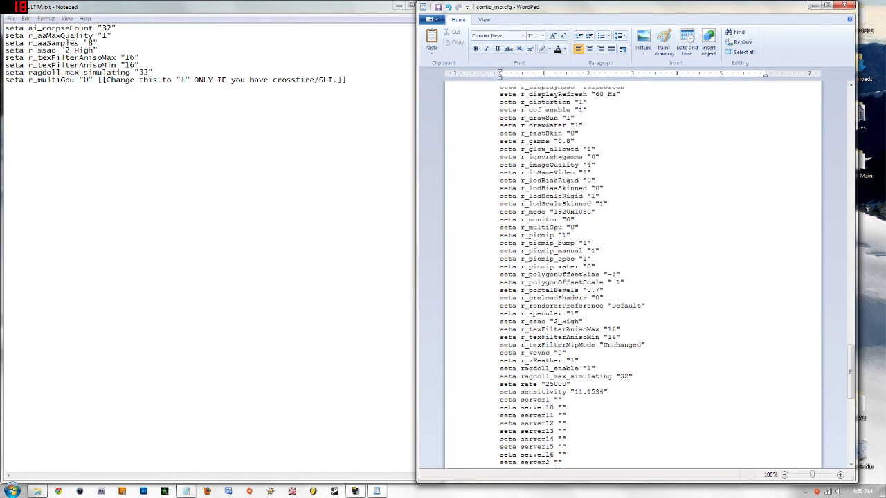
scroll(633, 276, "down", 10)
left_click(844, 7)
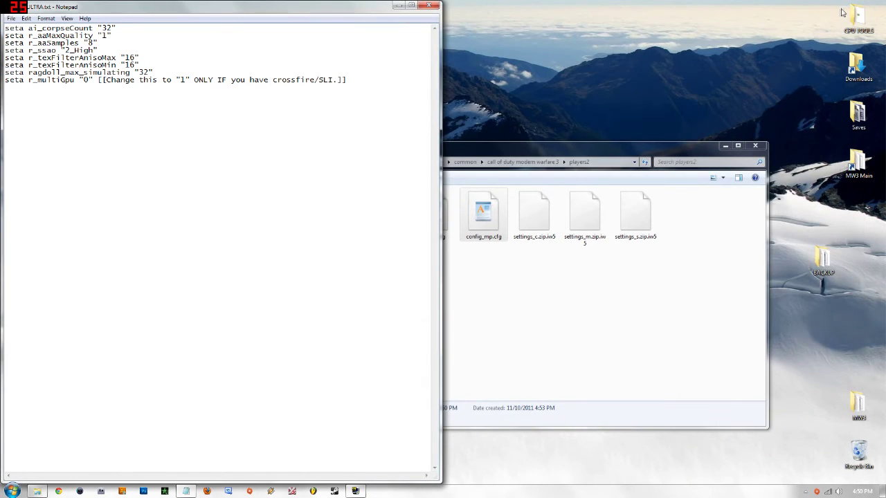
left_click(435, 7)
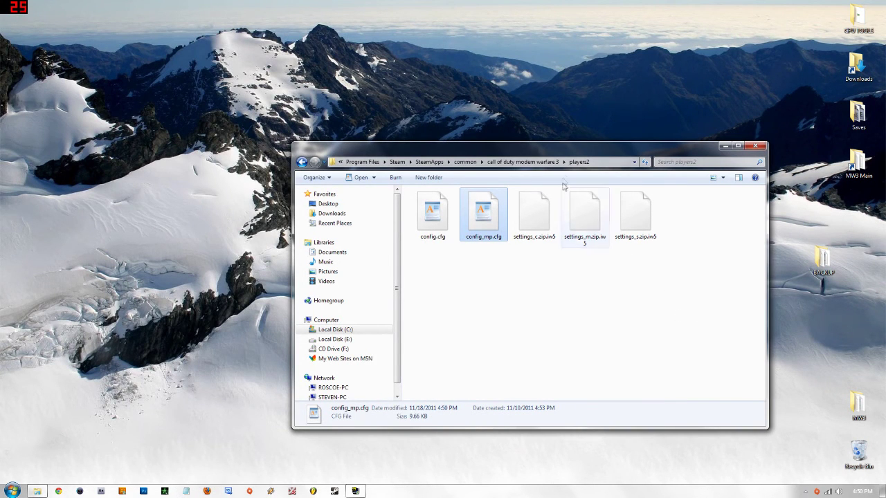
- Try to copy the backed-up config_mp.cfg from the BACKUP folder into the players2 folder
left_click_drag(559, 146, 638, 209)
left_click(830, 261)
double_click(830, 260)
left_click_drag(631, 344, 669, 349)
left_click_drag(589, 360, 371, 196)
left_click(396, 211)
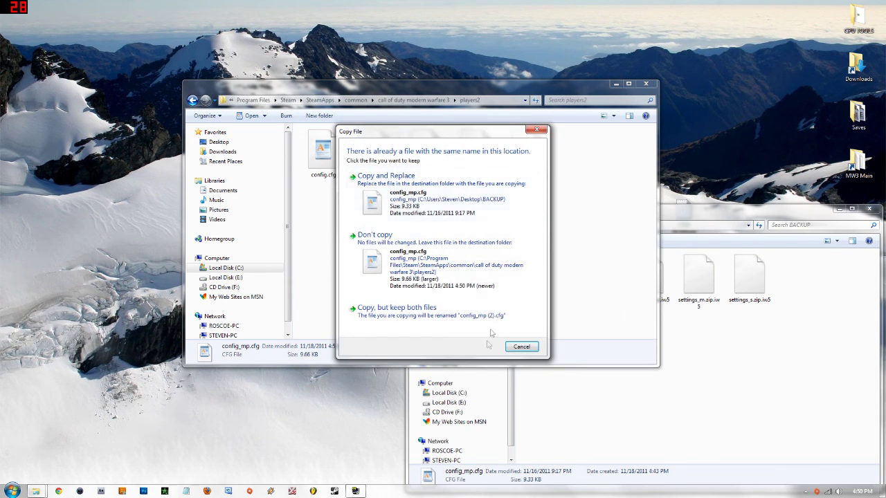
left_click(539, 130)
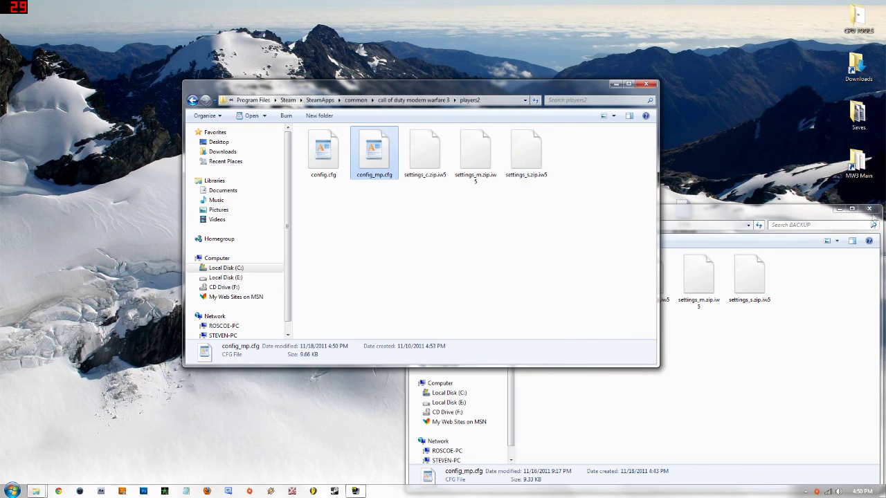
- Close the BACKUP and players2 folder windows
left_click(869, 208)
left_click(621, 156)
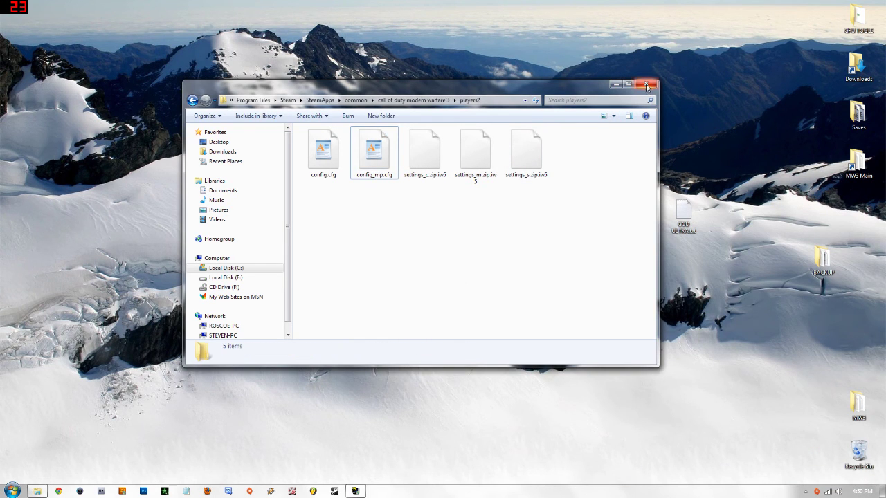
left_click(646, 84)
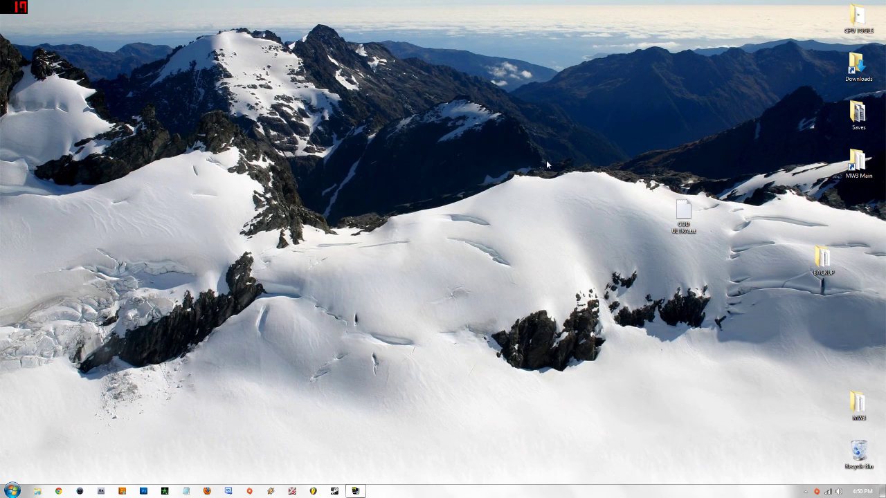